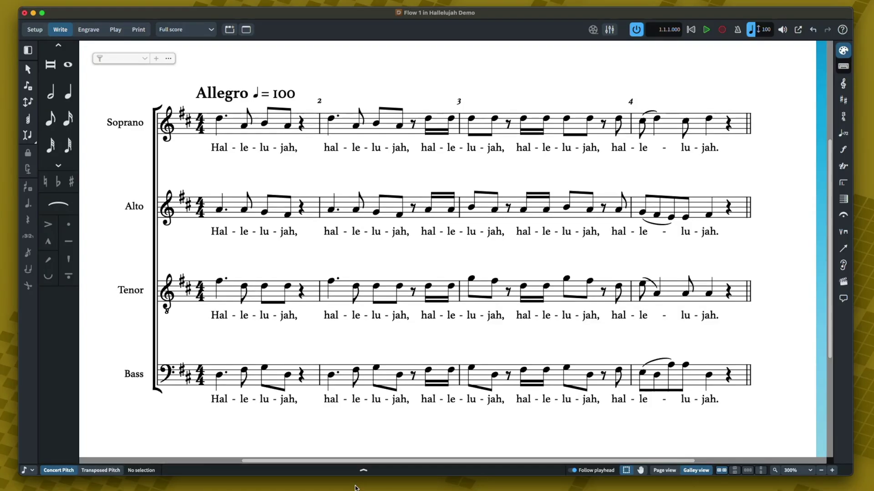
Step: Select the Tenor staff across bars 1–4 and transpose those notes down one octave
left_click_drag(207, 268, 746, 323)
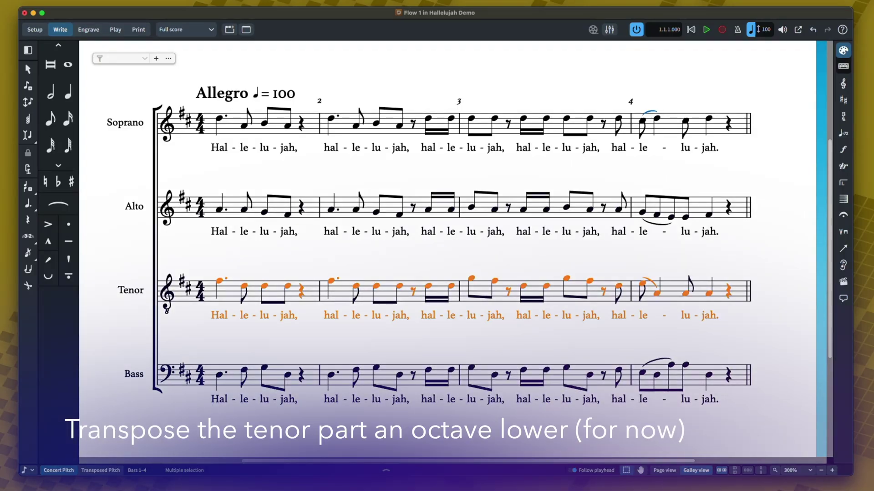
key("super+alt+Down")
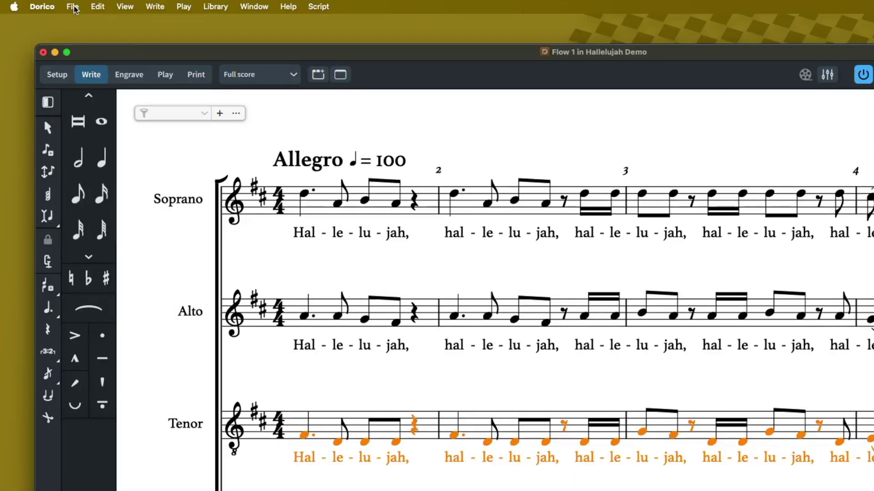
Step: Export the Hallelujah score as a MusicXML file via File > Export
left_click(71, 7)
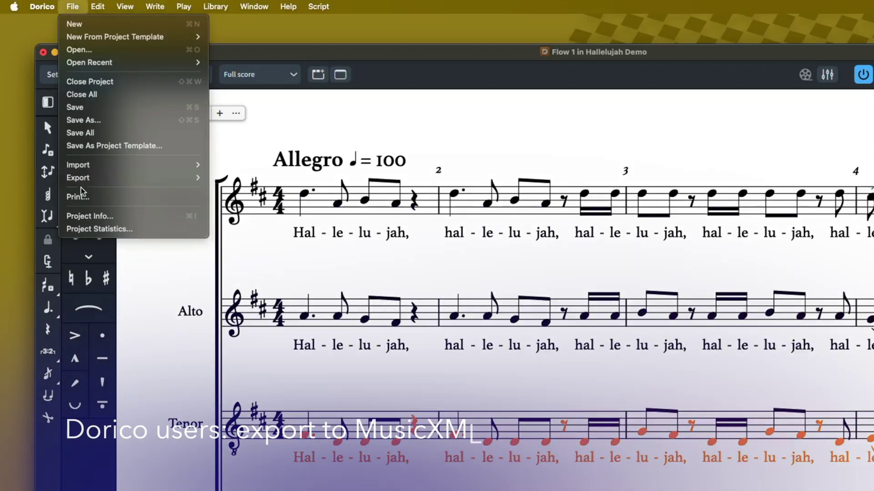
mouse_move(85, 180)
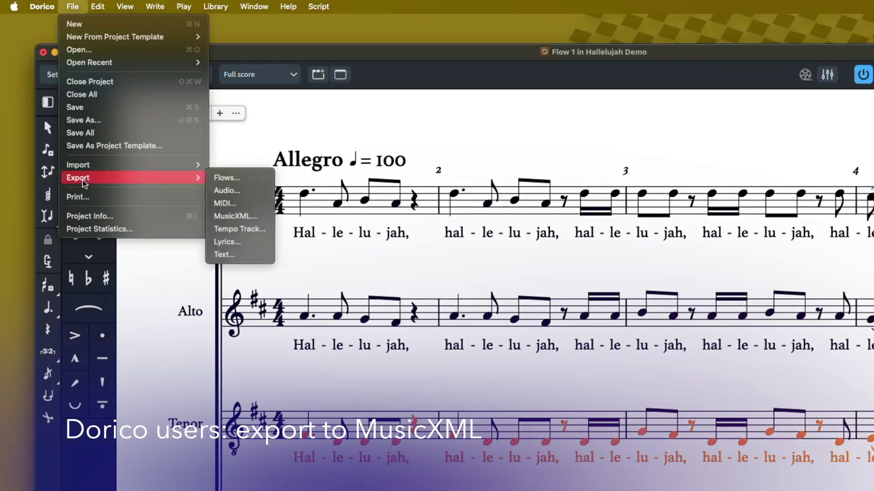
left_click(240, 217)
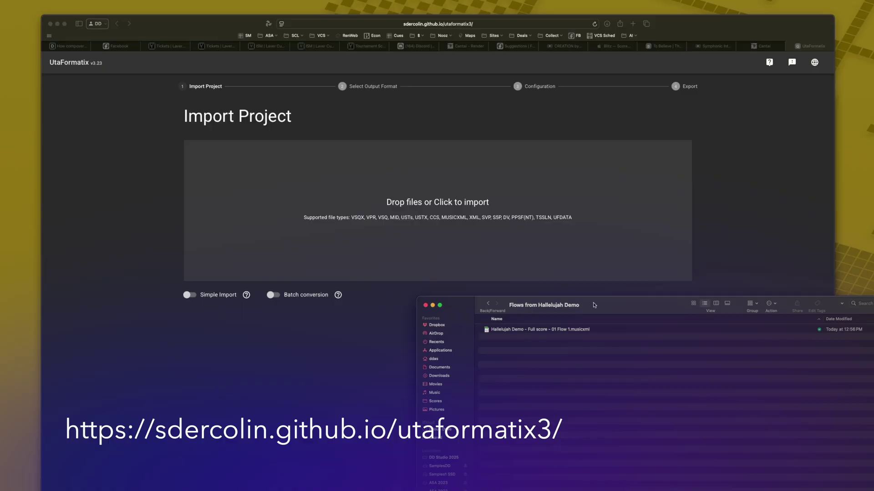
Step: Import the .musicxml score into UtaFormatix, convert it to Mid (Standard) and export the MIDI file
left_click_drag(508, 331, 360, 213)
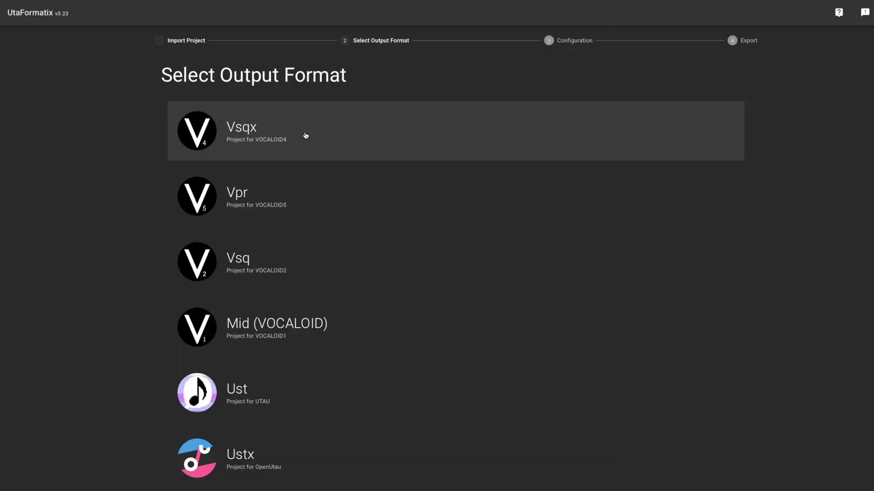
scroll(305, 136, "down", 6)
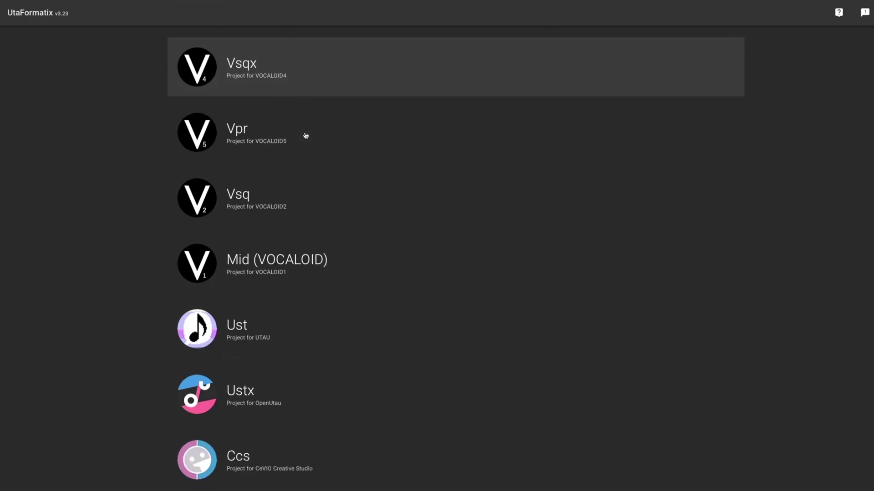
scroll(305, 135, "down", 4)
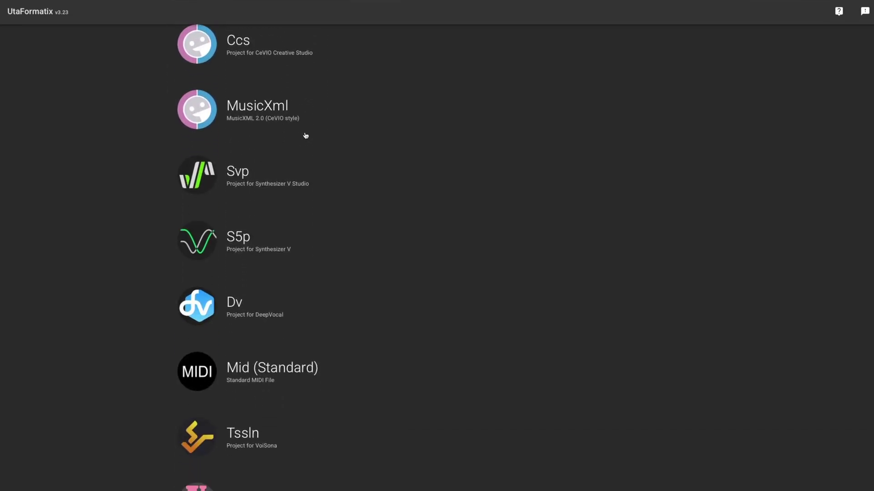
left_click(193, 375)
left_click(182, 269)
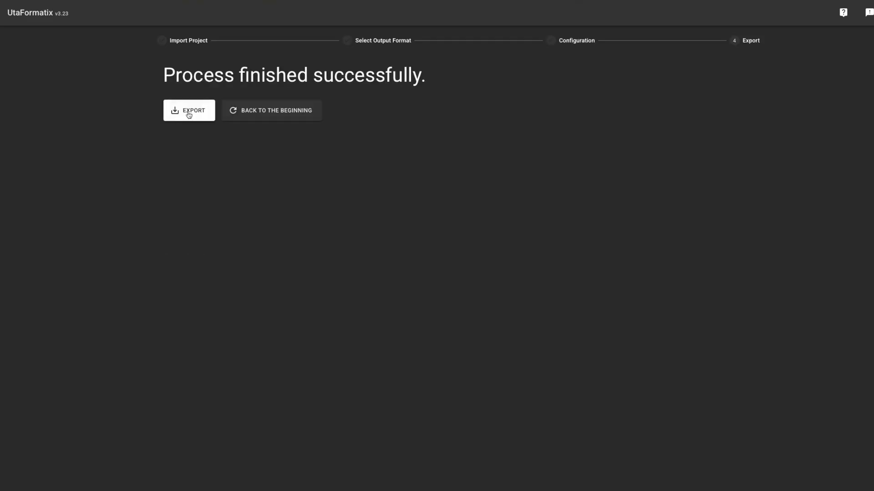
left_click(188, 114)
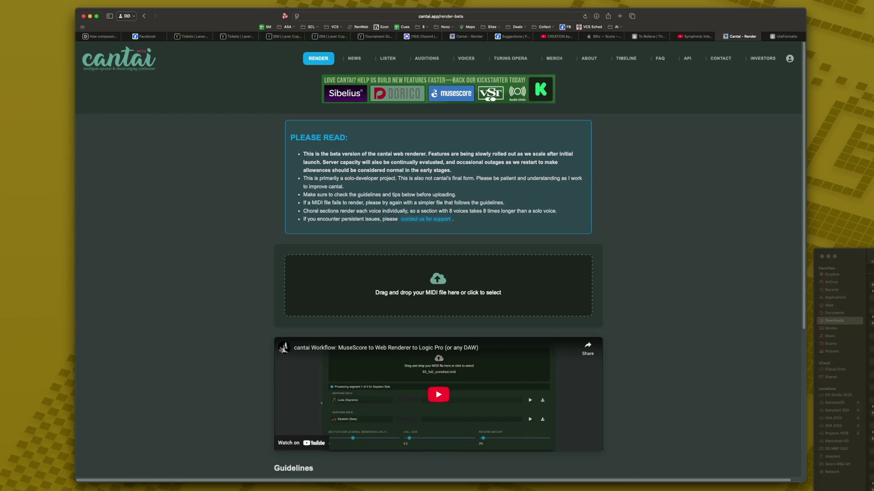
Step: Upload the Hallelujah MIDI file and give tracks 1 and 2 the Choral - Female voice
left_click_drag(842, 346, 436, 288)
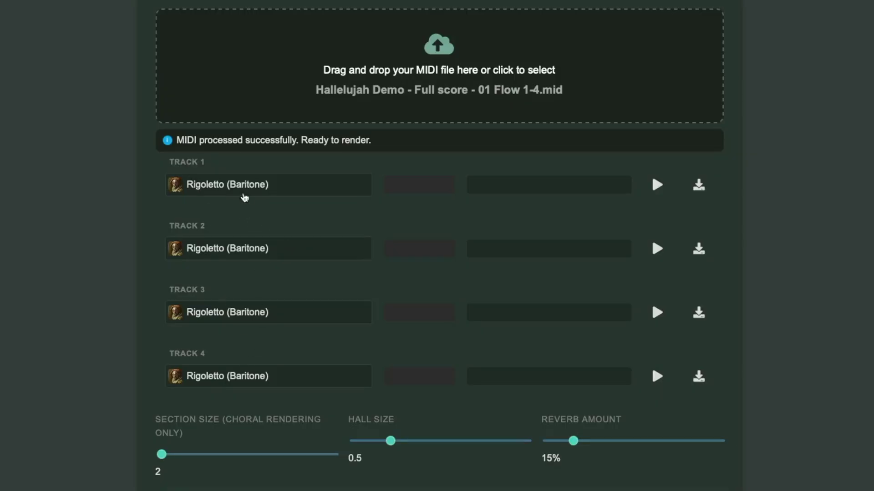
left_click(244, 196)
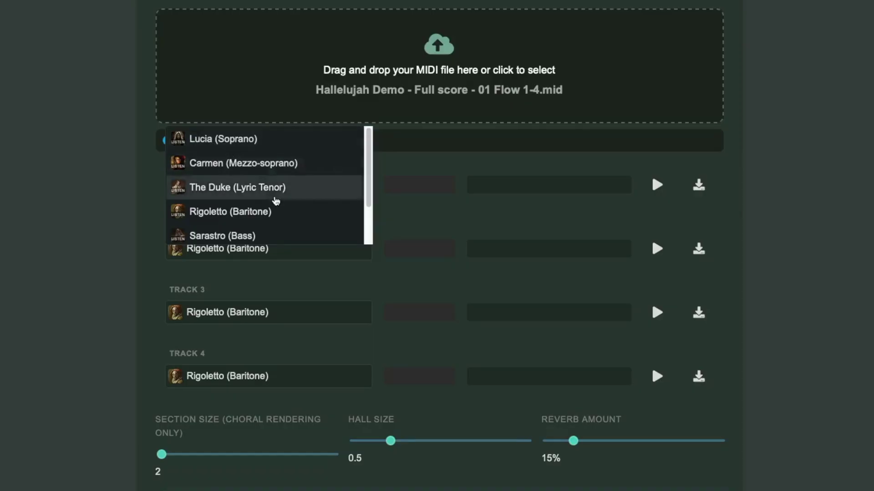
scroll(276, 200, "down", 2)
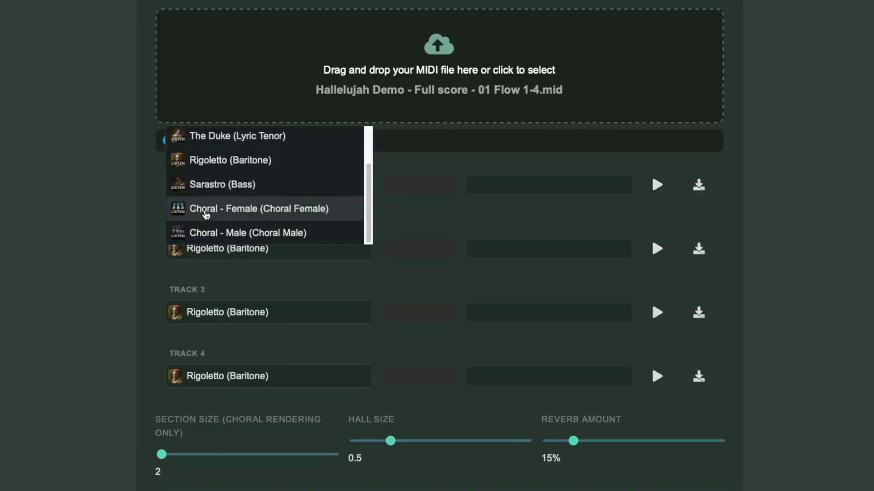
left_click(267, 215)
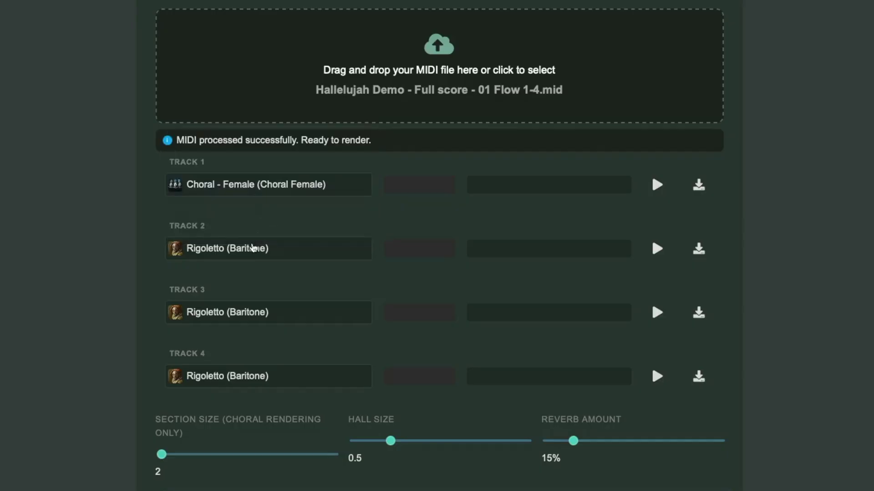
left_click(255, 249)
scroll(254, 253, "down", 2)
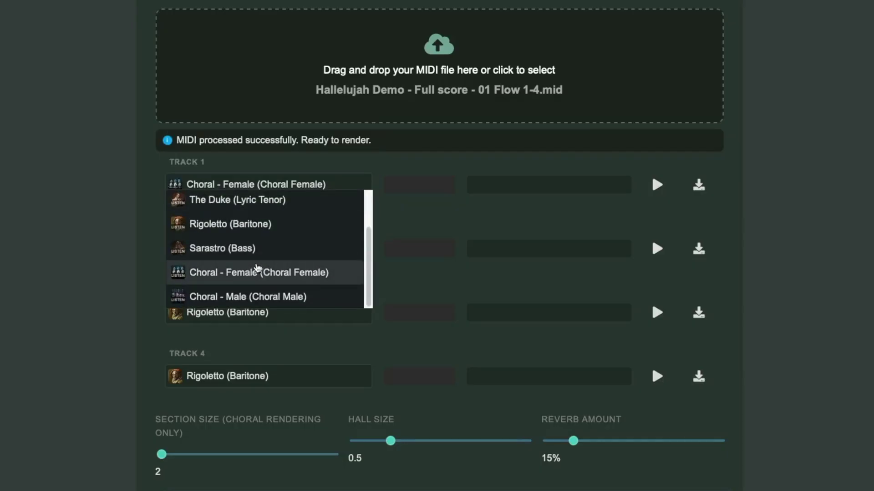
left_click(254, 271)
Step: Assign the Choral - Male voice to tracks 3 and 4
left_click(255, 250)
scroll(256, 313, "down", 2)
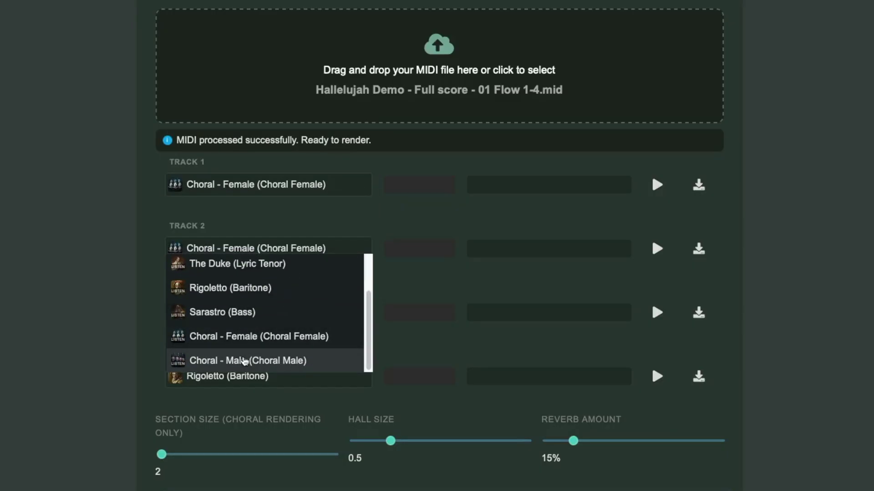
left_click(241, 359)
left_click(189, 376)
left_click(214, 337)
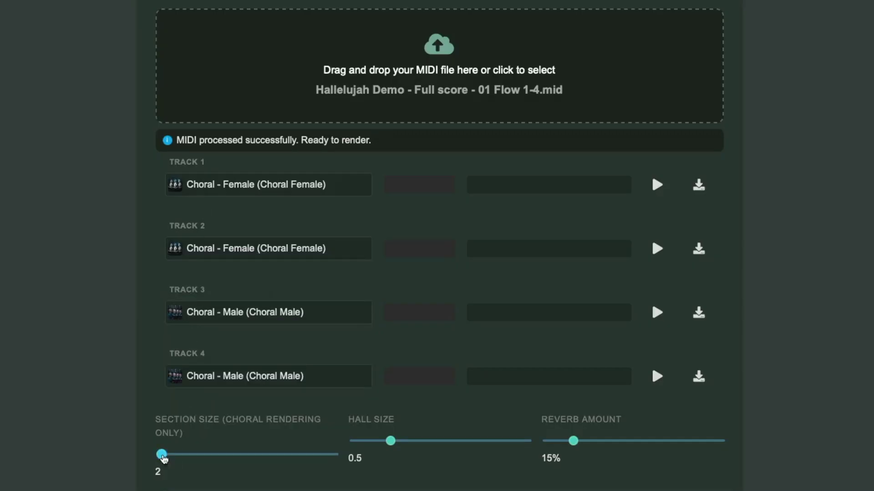
Step: Raise the Section Size slider to 3 before rendering the four choral voices
left_click_drag(162, 456, 339, 458)
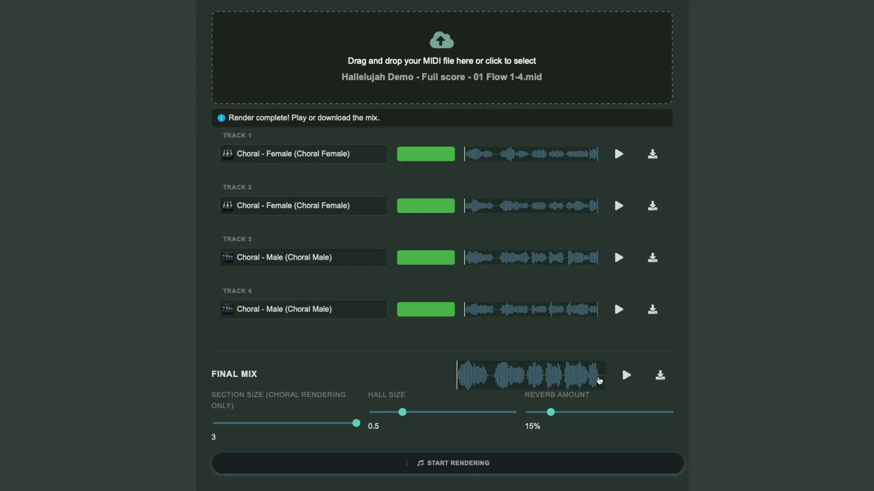
Step: Play back the rendered Final Mix to audition it, then download it
left_click(626, 376)
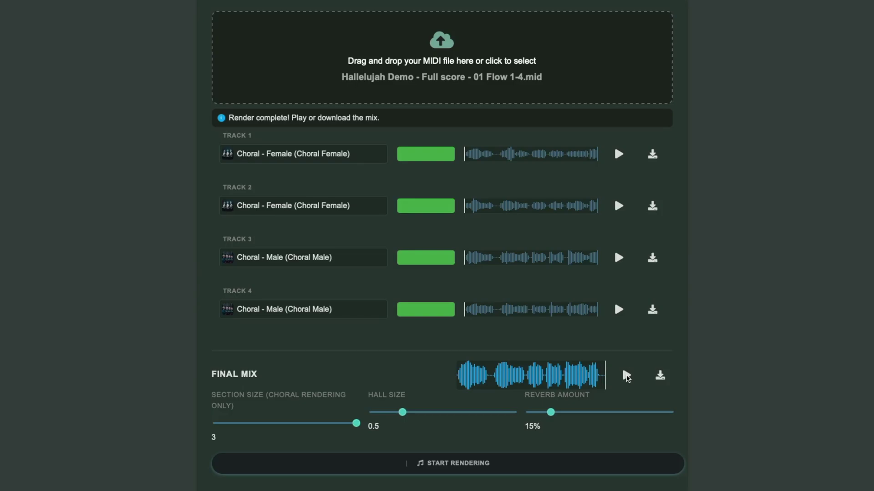
left_click(660, 378)
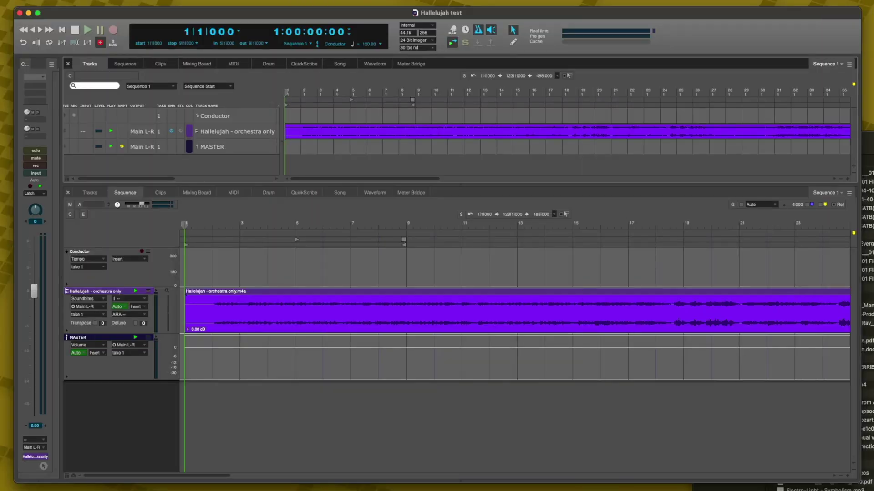
Step: Add the choir WAV as a track above MASTER and slide its clip to start at bar 5
left_click_drag(867, 173, 236, 148)
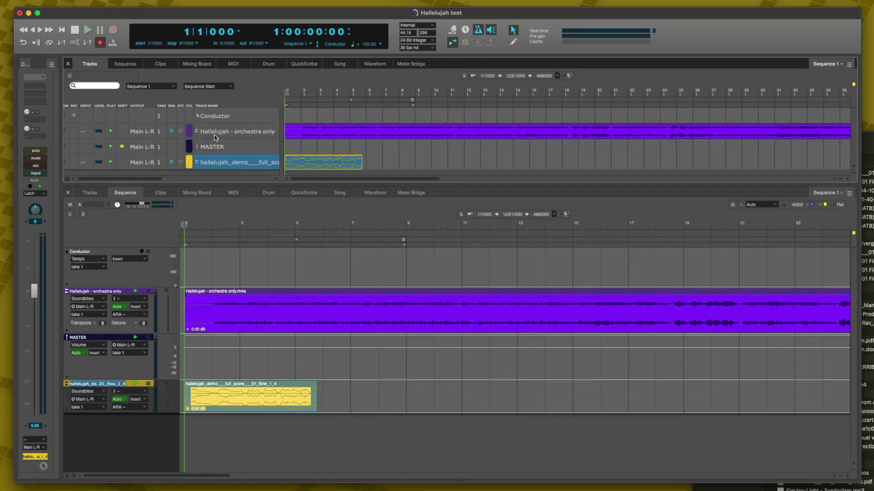
left_click_drag(68, 163, 69, 149)
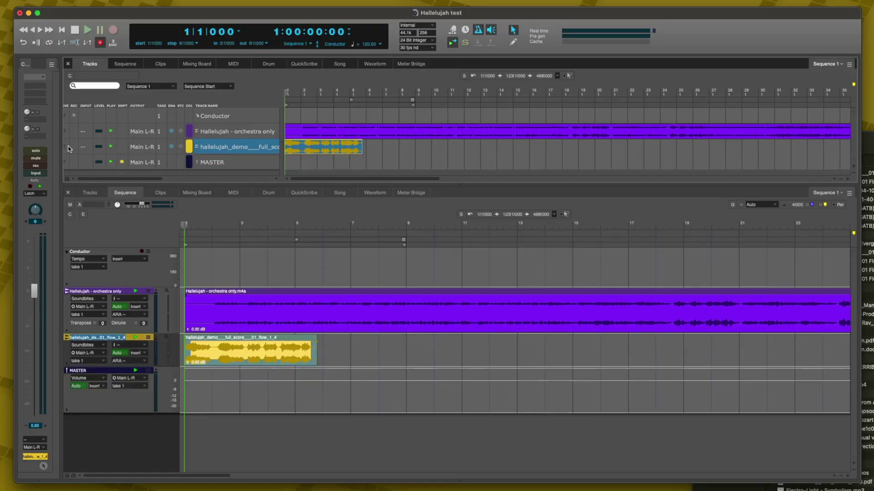
left_click_drag(307, 152, 371, 152)
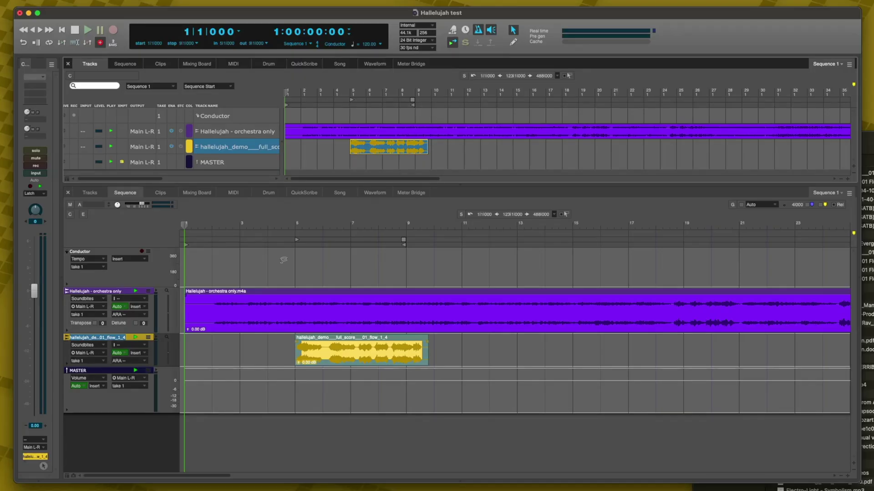
Step: Play from bar 4, shift the choir clip about a bar later and lower its volume to -6.95 dB
left_click(273, 262)
key("space")
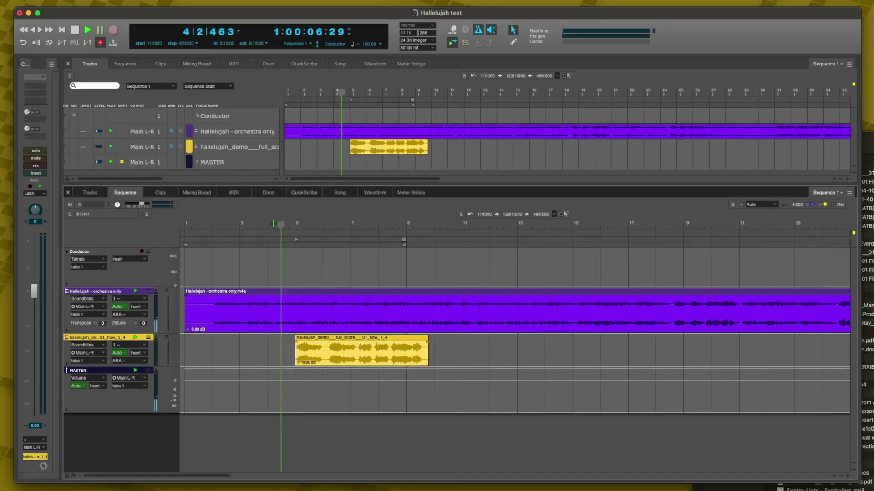
left_click_drag(313, 339, 330, 339)
key("super+]")
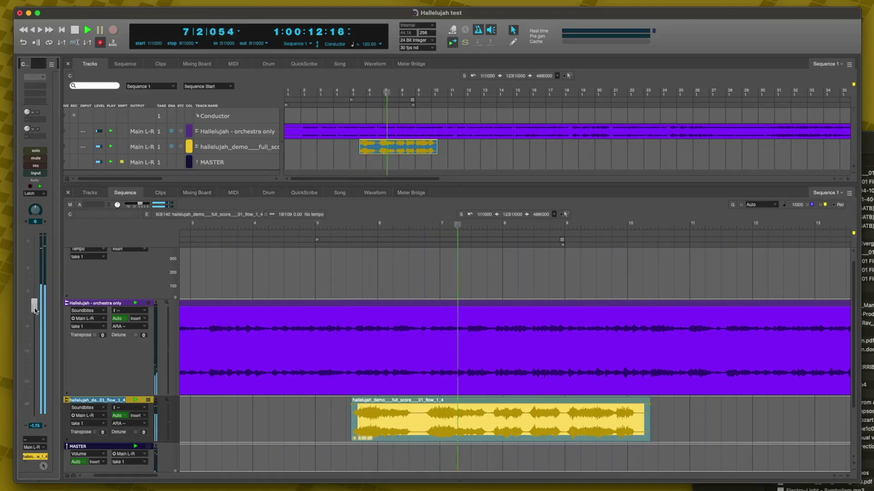
left_click_drag(34, 291, 33, 331)
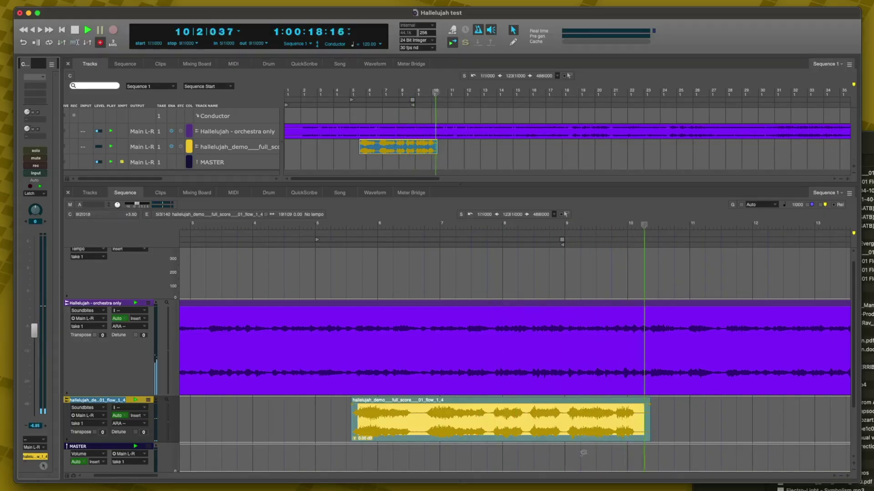
key("space")
Step: Split the choir clip near bar 10 and nudge the end piece slightly earlier
key("c")
left_click(565, 424)
key("a")
left_click(590, 424)
left_click_drag(590, 424, 589, 424)
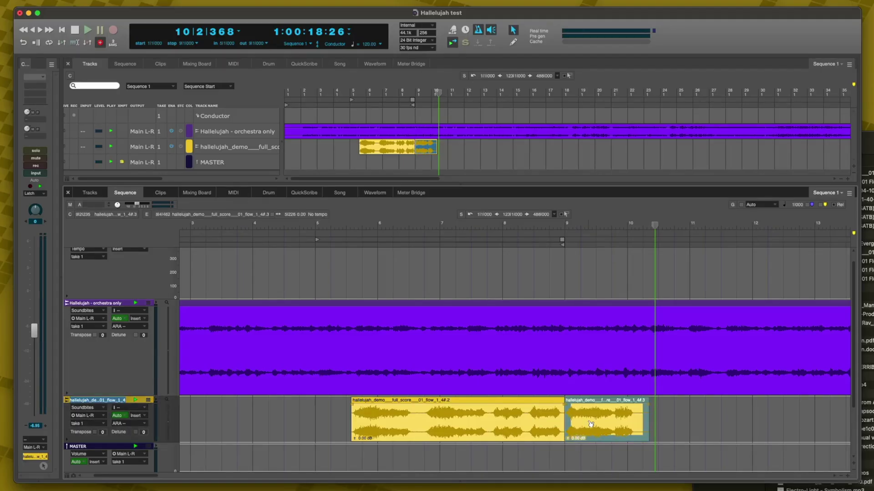
Step: Give the choir track a ProVerb reverb insert with its mix at about 30%
left_click(331, 345)
left_click(326, 273)
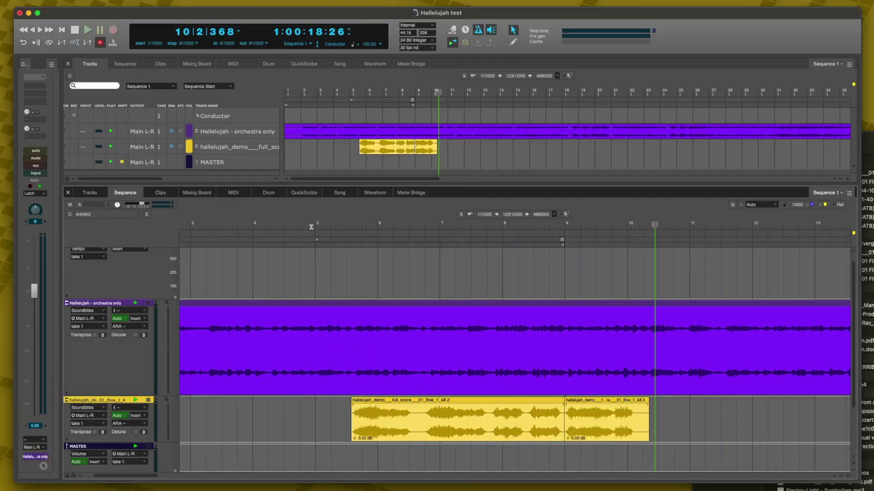
left_click(223, 413)
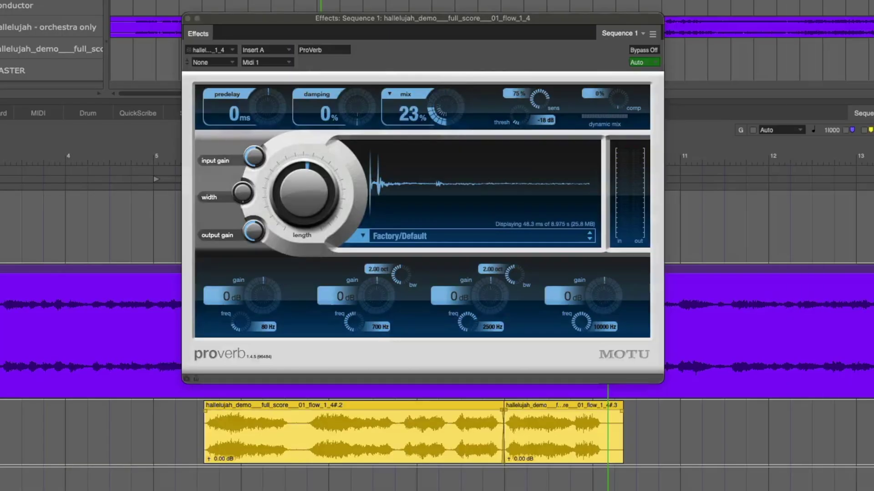
mouse_move(445, 109)
left_mouse_down()
mouse_move(445, 101)
mouse_move(441, 112)
left_mouse_up()
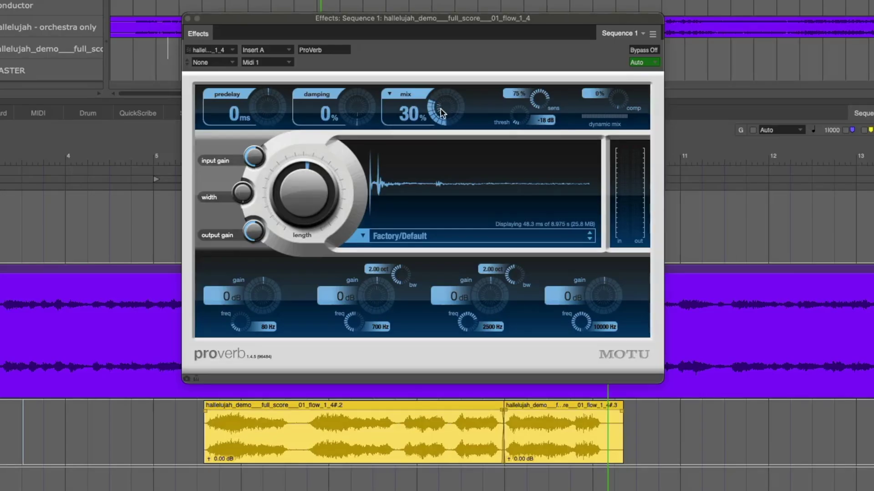